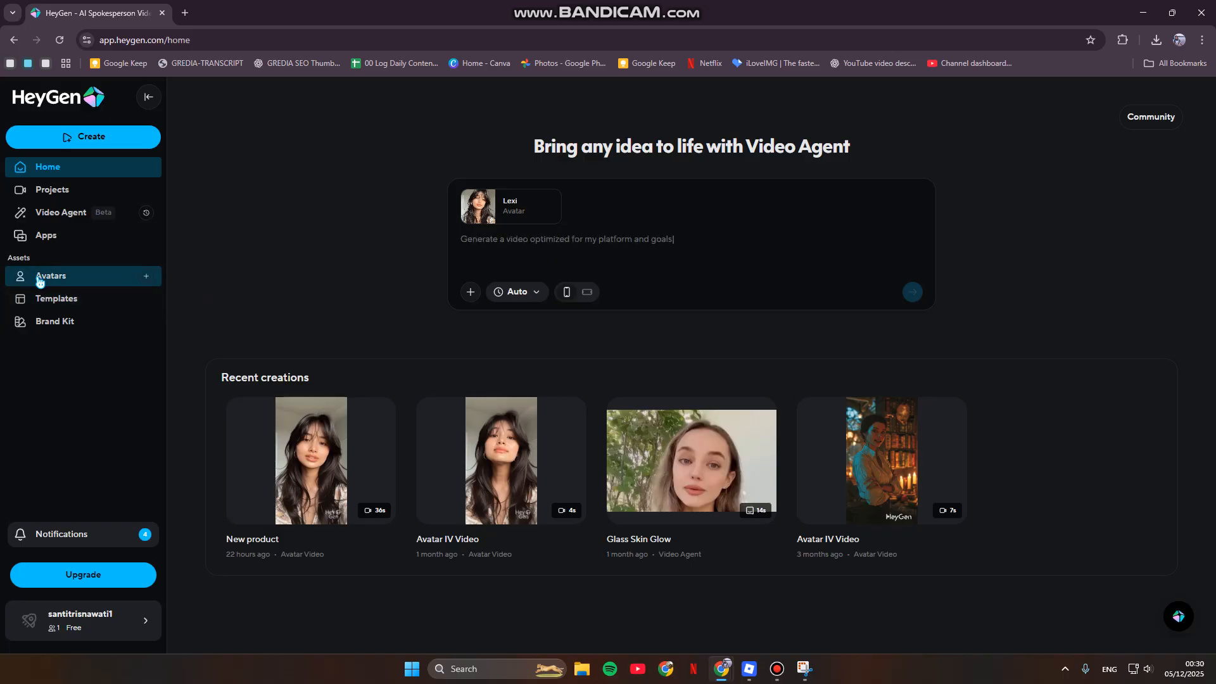
- Start creating an avatar from a photo designed with AI, as a new avatar instead of a look for an existing one
left_click(114, 277)
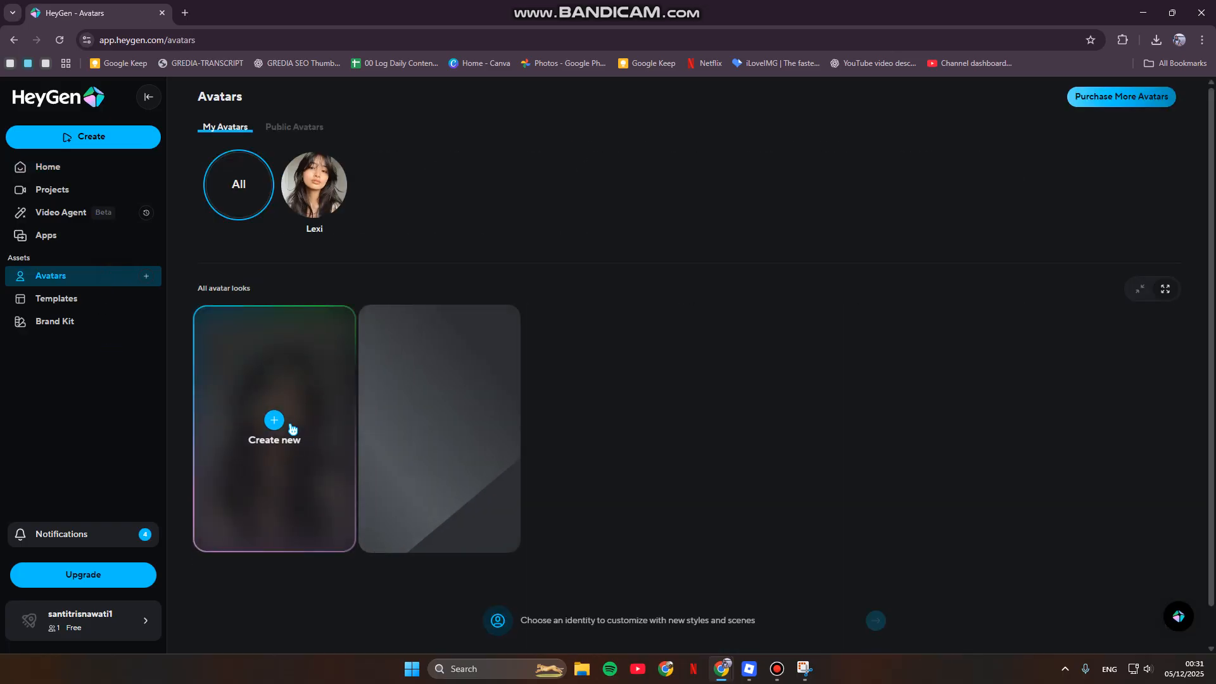
left_click(285, 437)
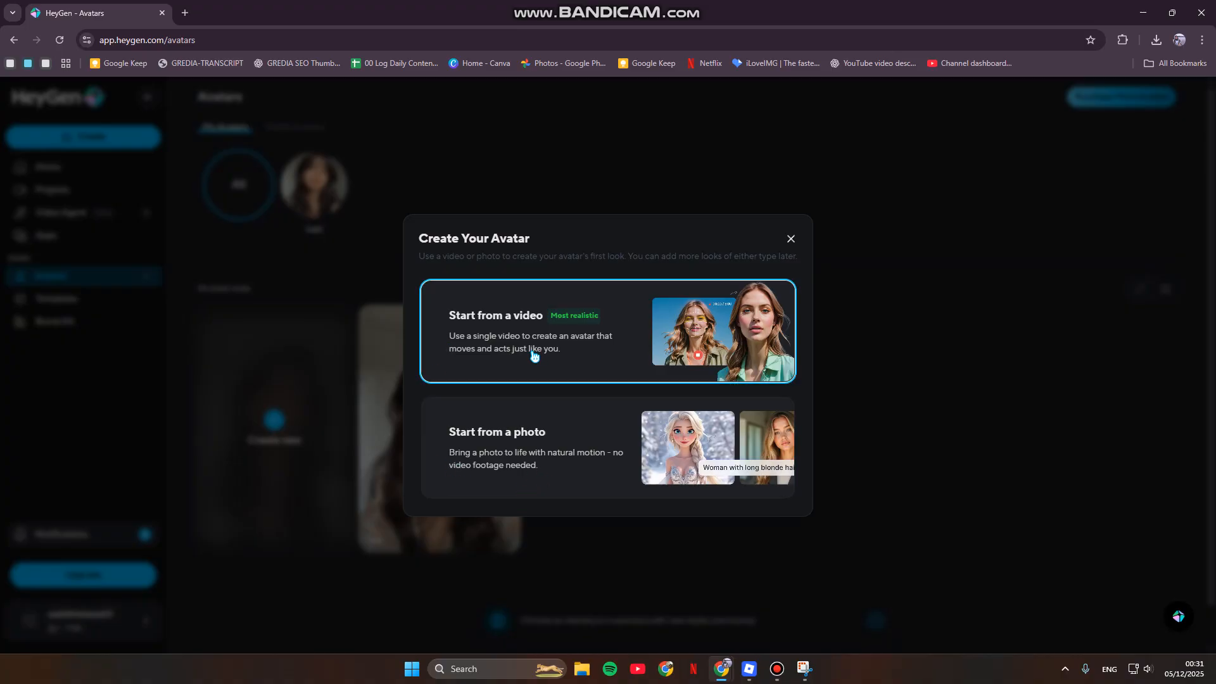
left_click(533, 442)
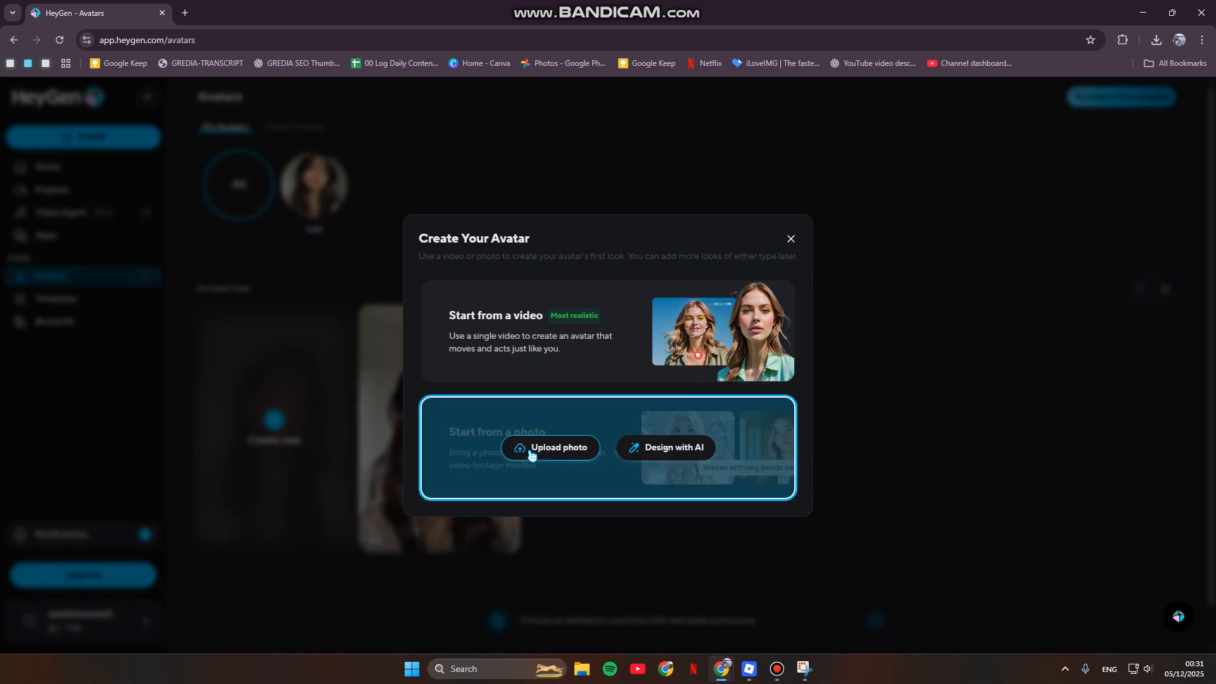
left_click(662, 458)
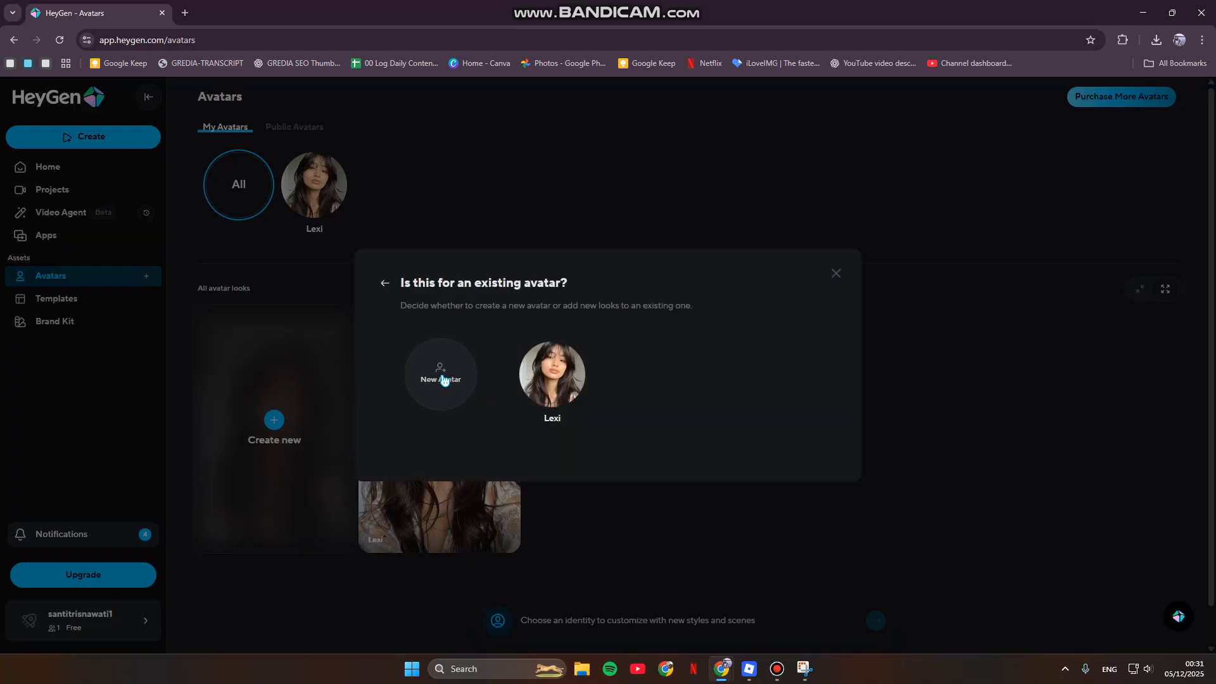
left_click(444, 380)
- Name the avatar Jane, with age Young Adult and gender Woman, leaving the ethnicity unspecified
left_click(493, 271)
scroll(492, 269, "down", 1)
scroll(493, 266, "up", 1)
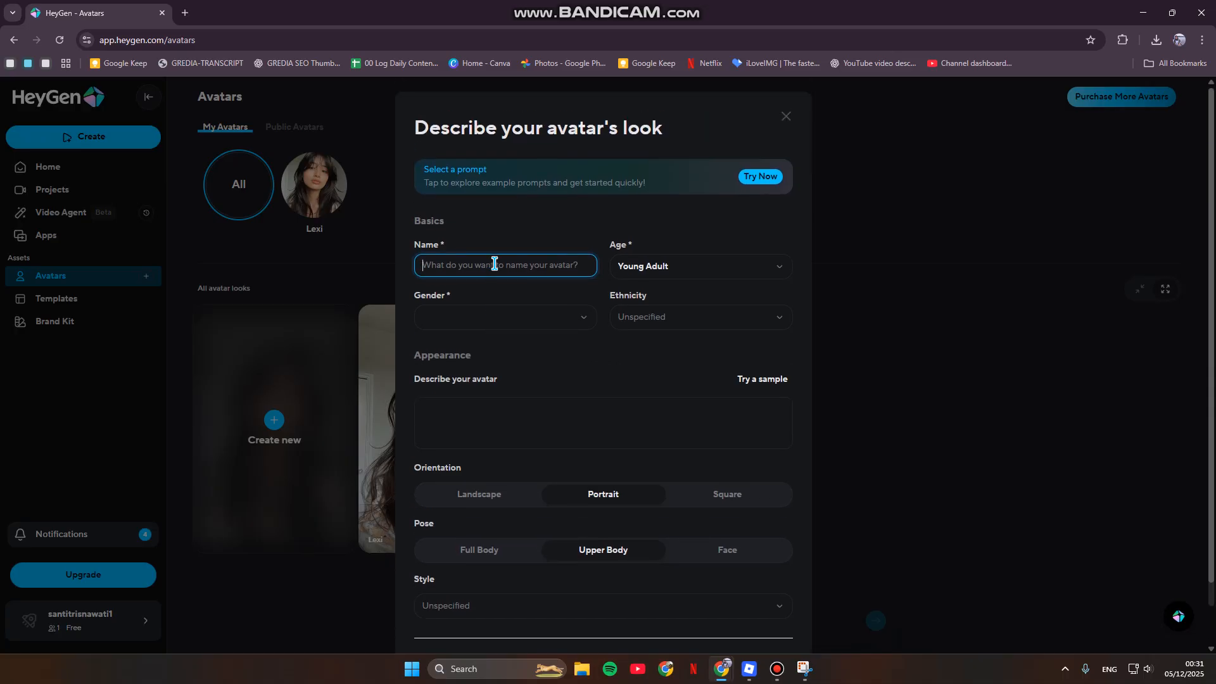
type("Jane")
left_click(707, 263)
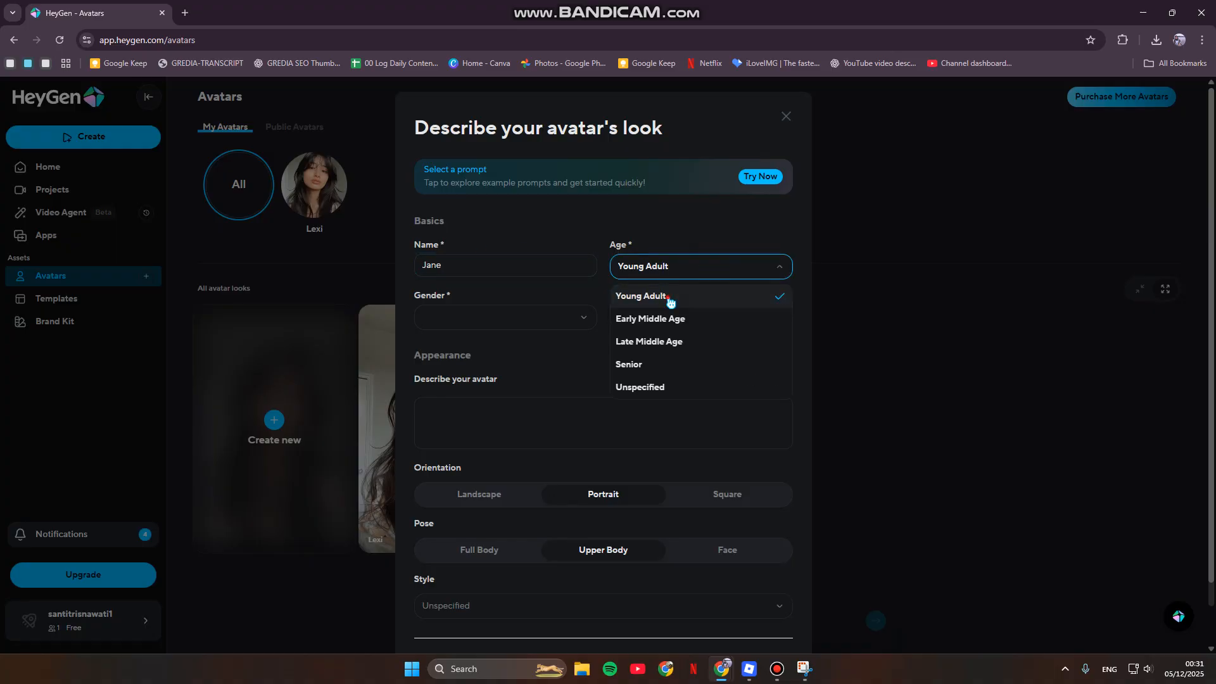
left_click(782, 299)
left_click(545, 317)
left_click(518, 371)
left_click(678, 319)
left_click(573, 366)
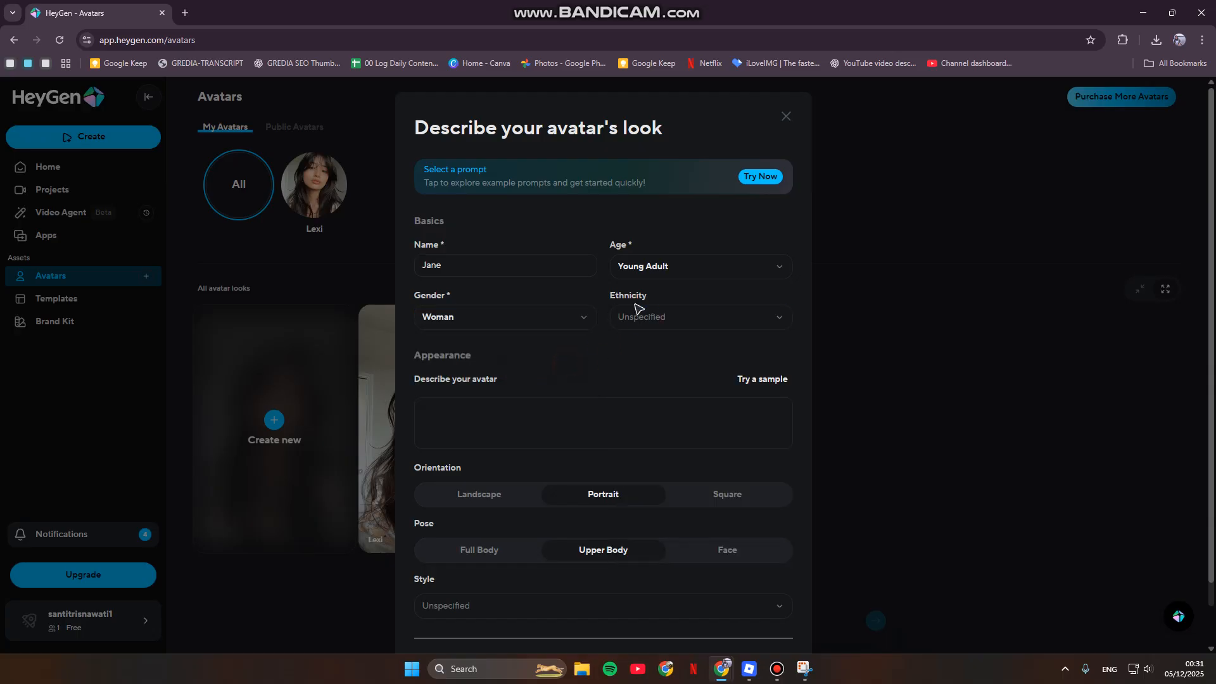
- Describe the avatar's appearance as "a young stylish female AI influencer with natural lighting and aesthetic fashion"
left_click(494, 404)
scroll(491, 355, "down", 1)
left_click(484, 319)
left_click(484, 345)
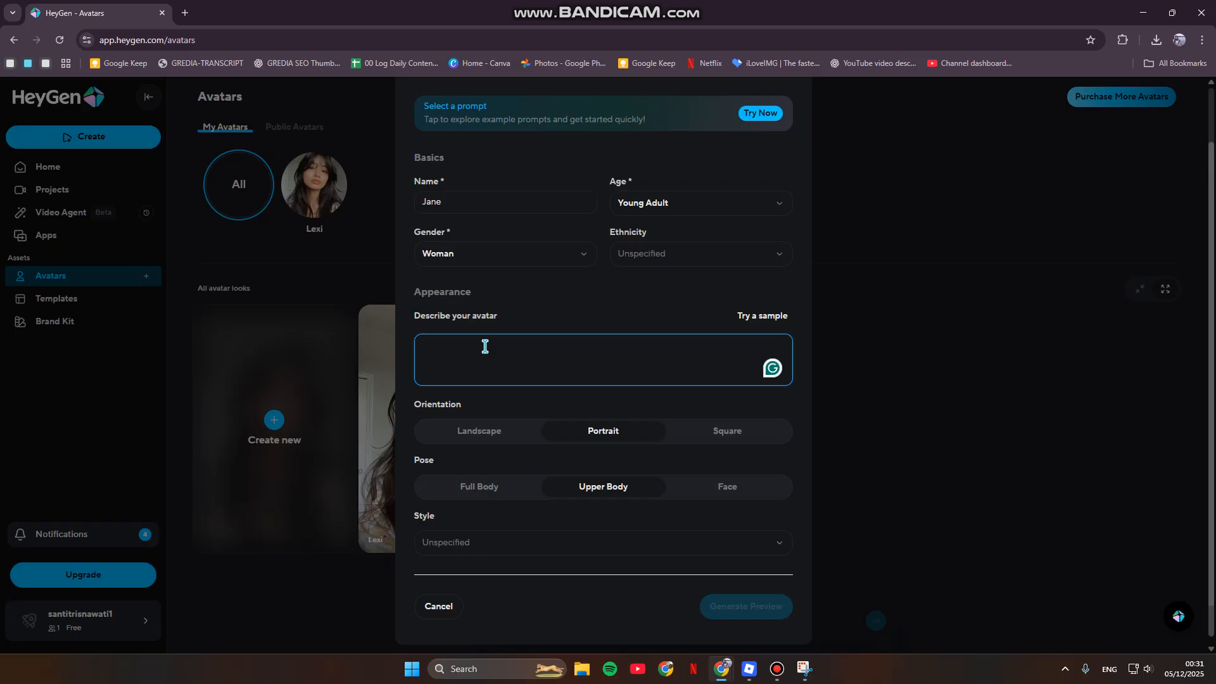
type("a you")
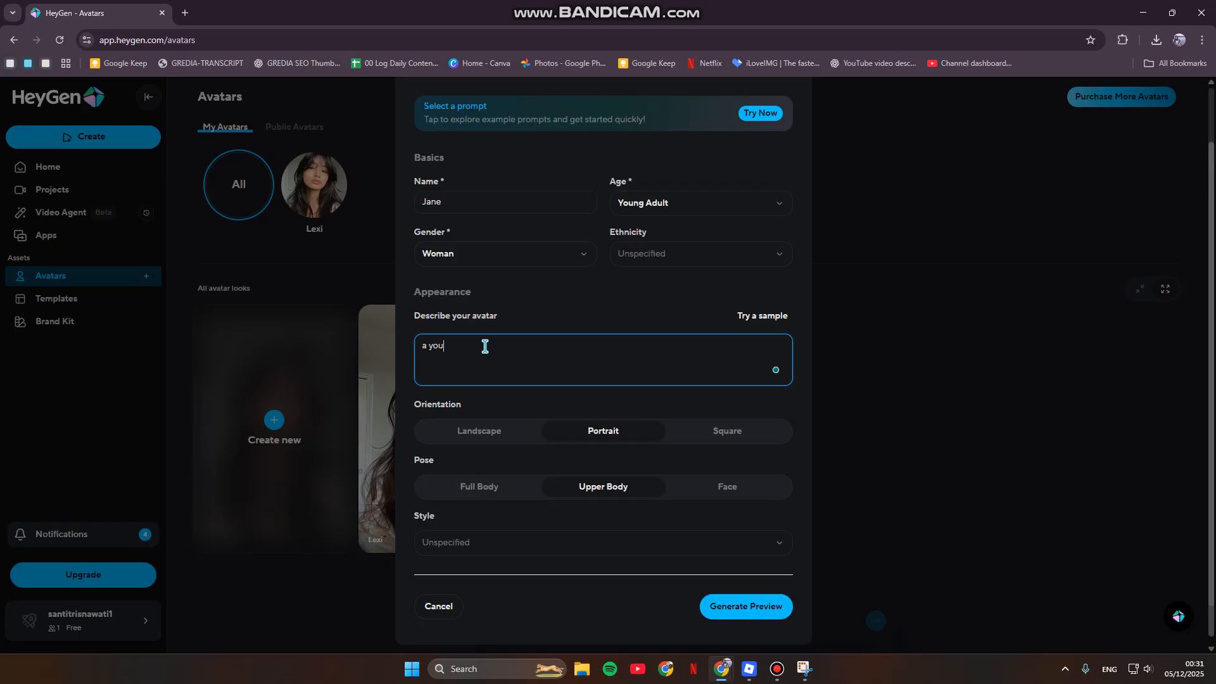
type("ng stylsish female AI ingfluencer with natural lighting")
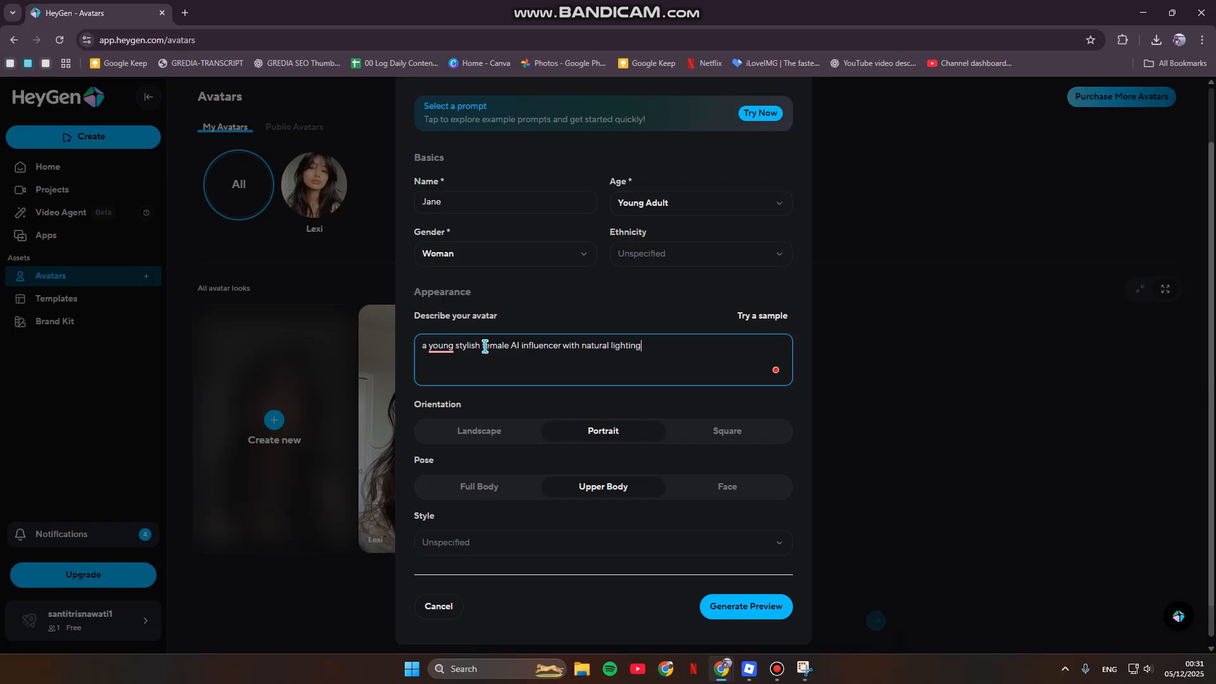
type(" and e")
type("esthetic fashion")
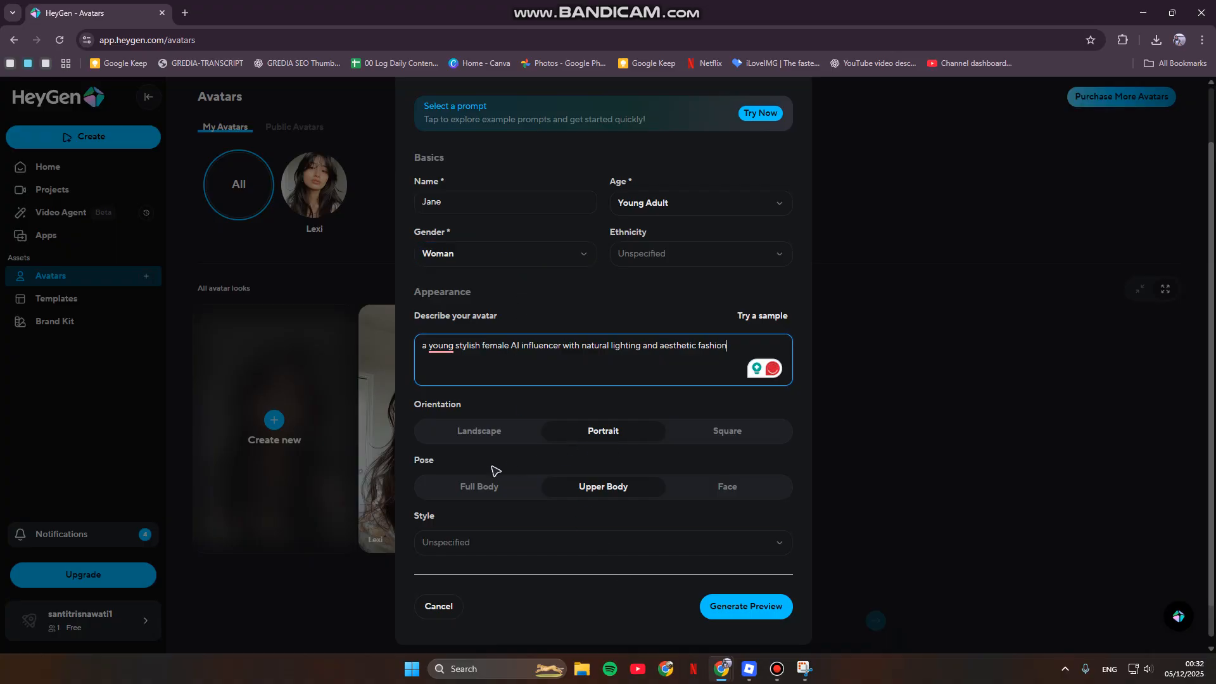
- Generate the avatar preview photos from the description, leaving the style unspecified
scroll(580, 509, "down", 1)
left_click(524, 543)
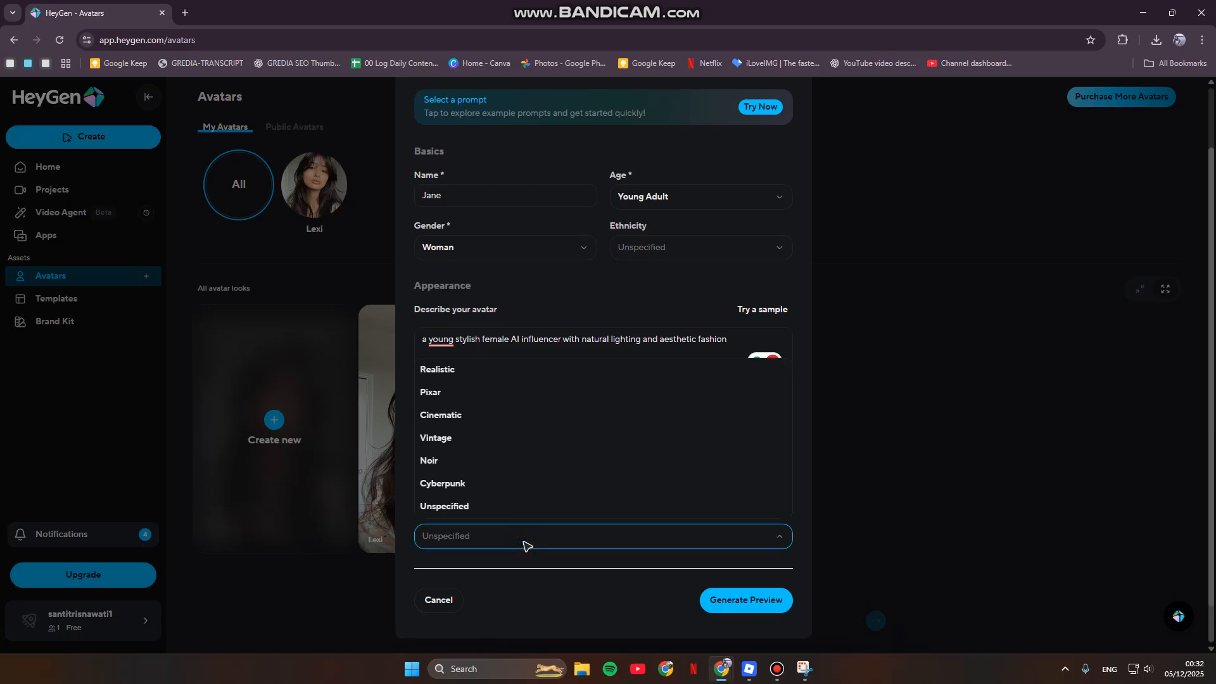
left_click(525, 545)
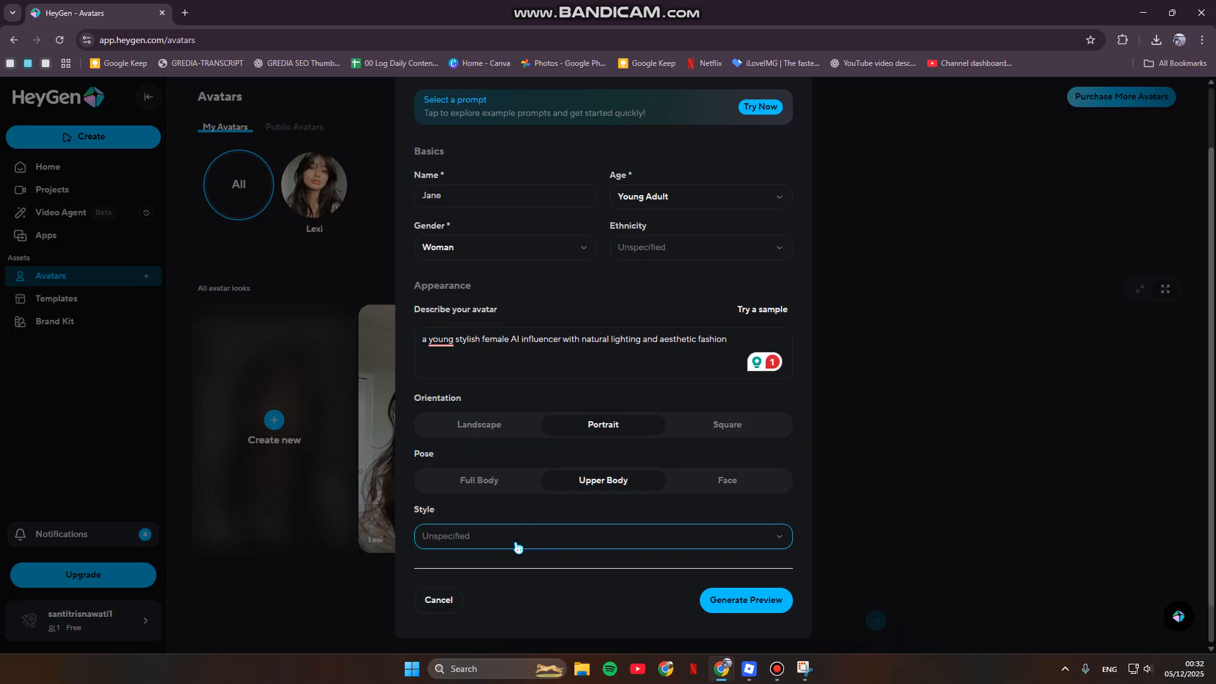
left_click(769, 609)
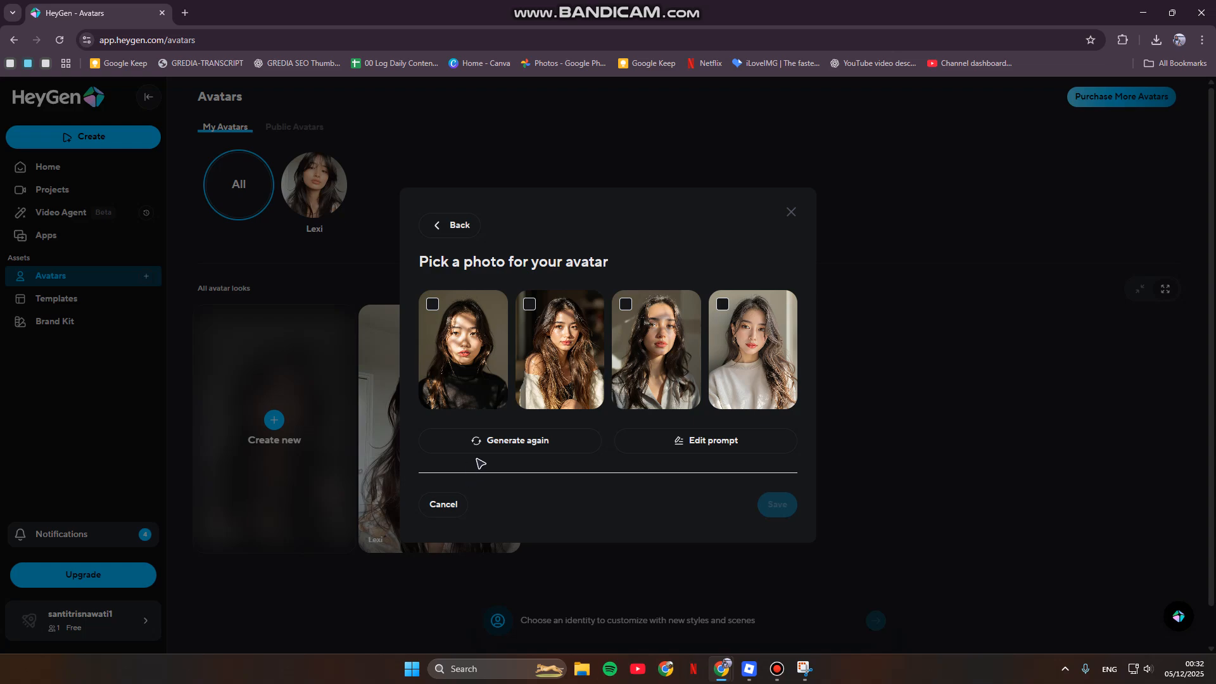
- Save the second generated photo as the avatar's look and have a voice chosen for it automatically
left_click(541, 316)
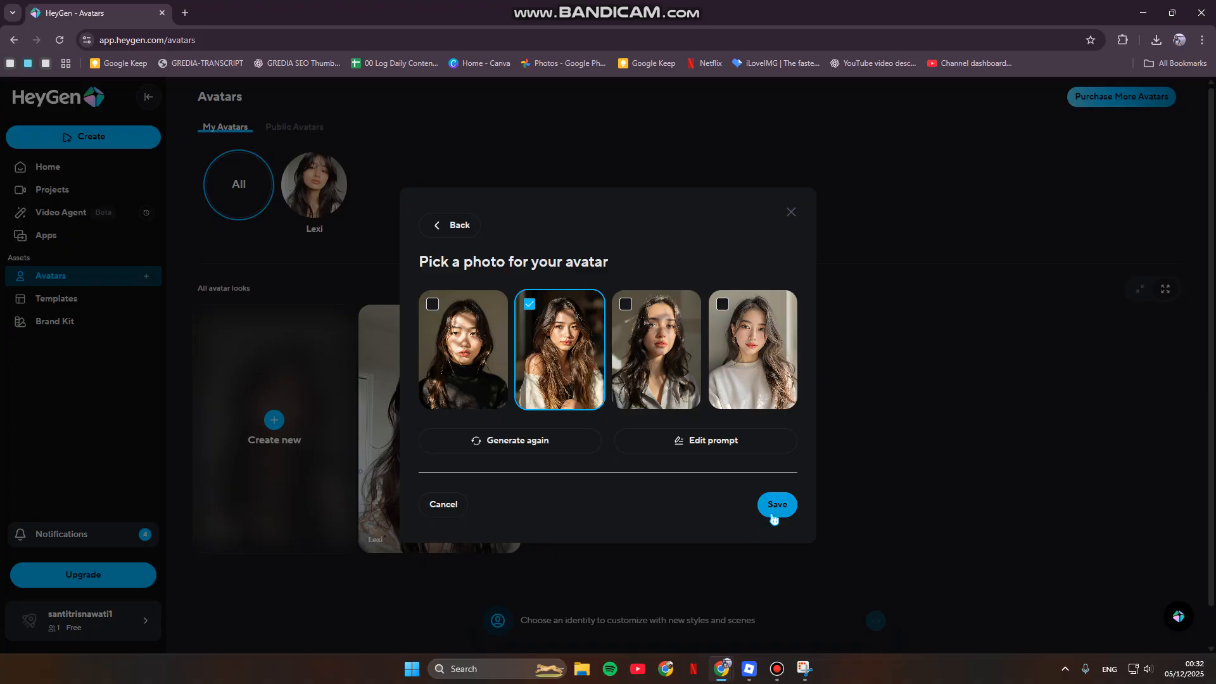
left_click(720, 315)
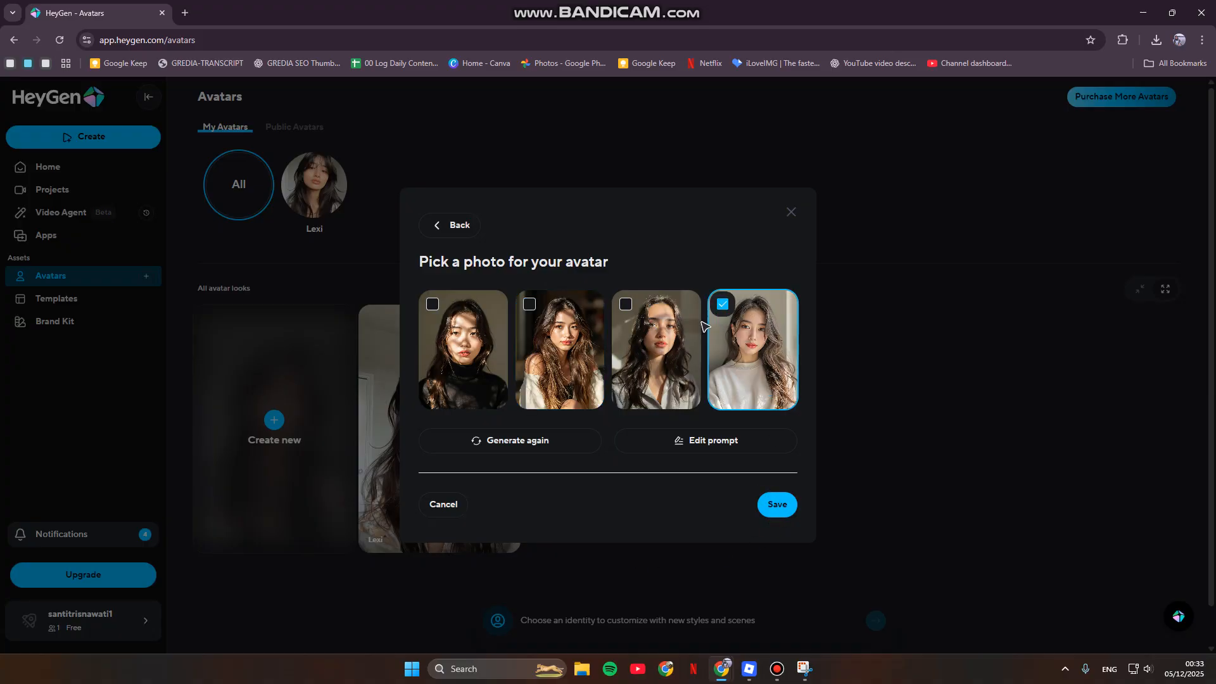
left_click(570, 325)
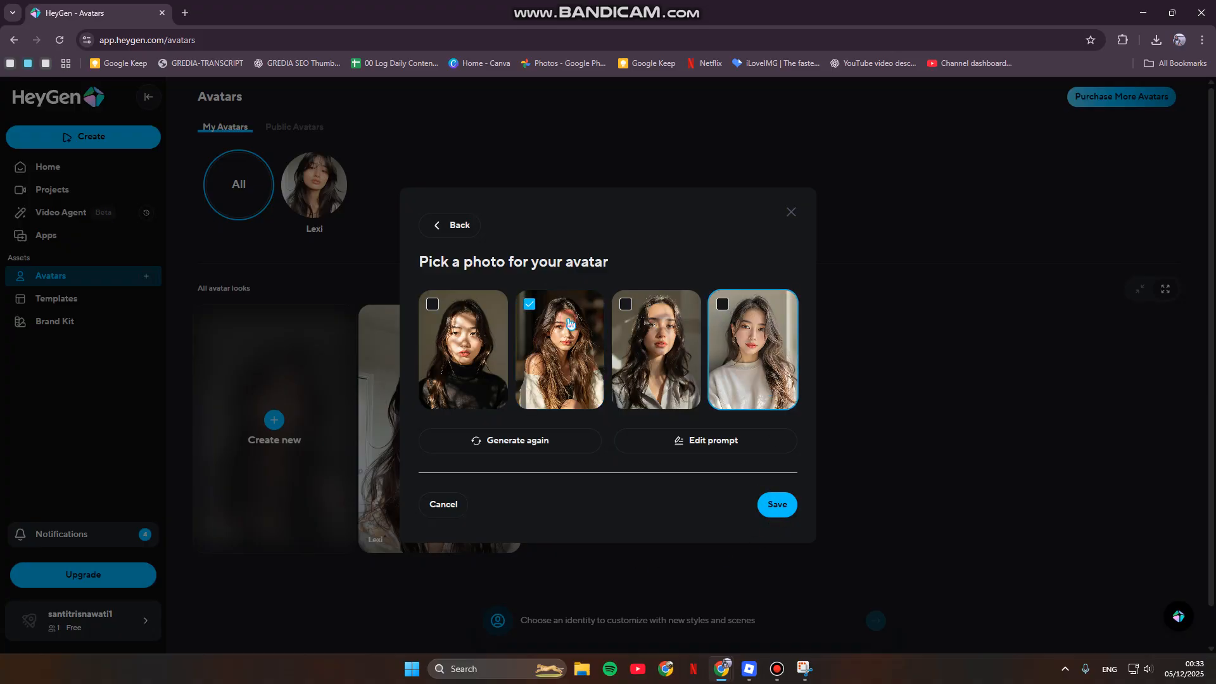
left_click(771, 515)
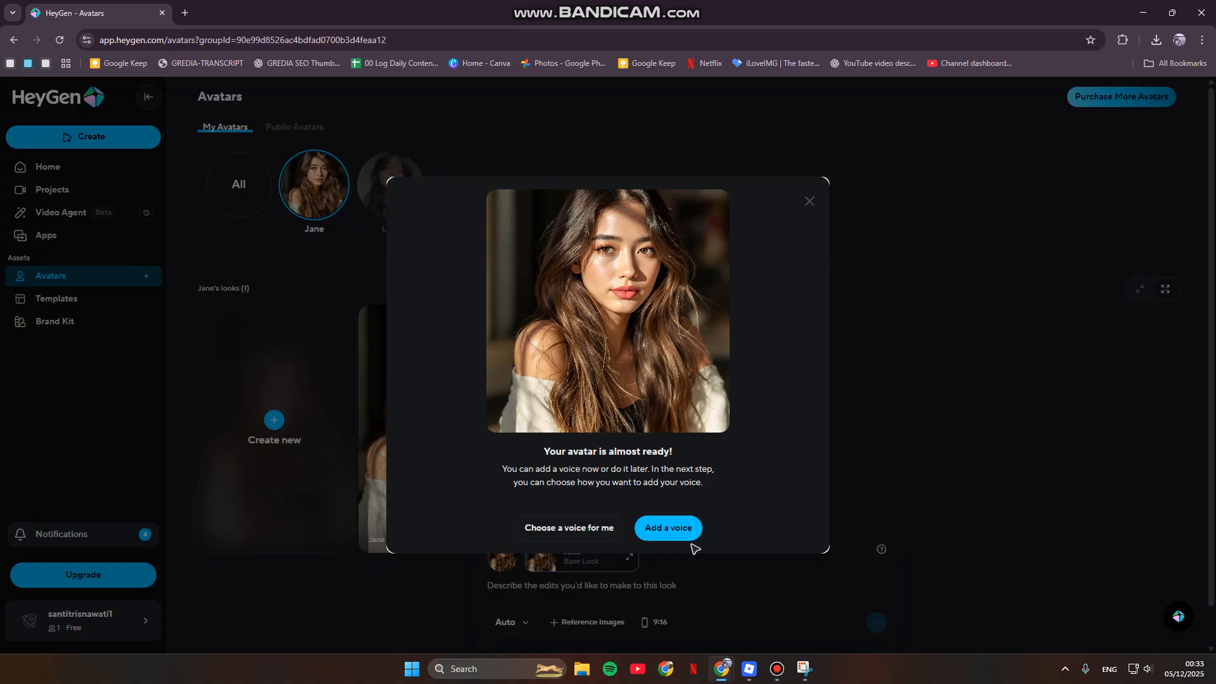
left_click(544, 535)
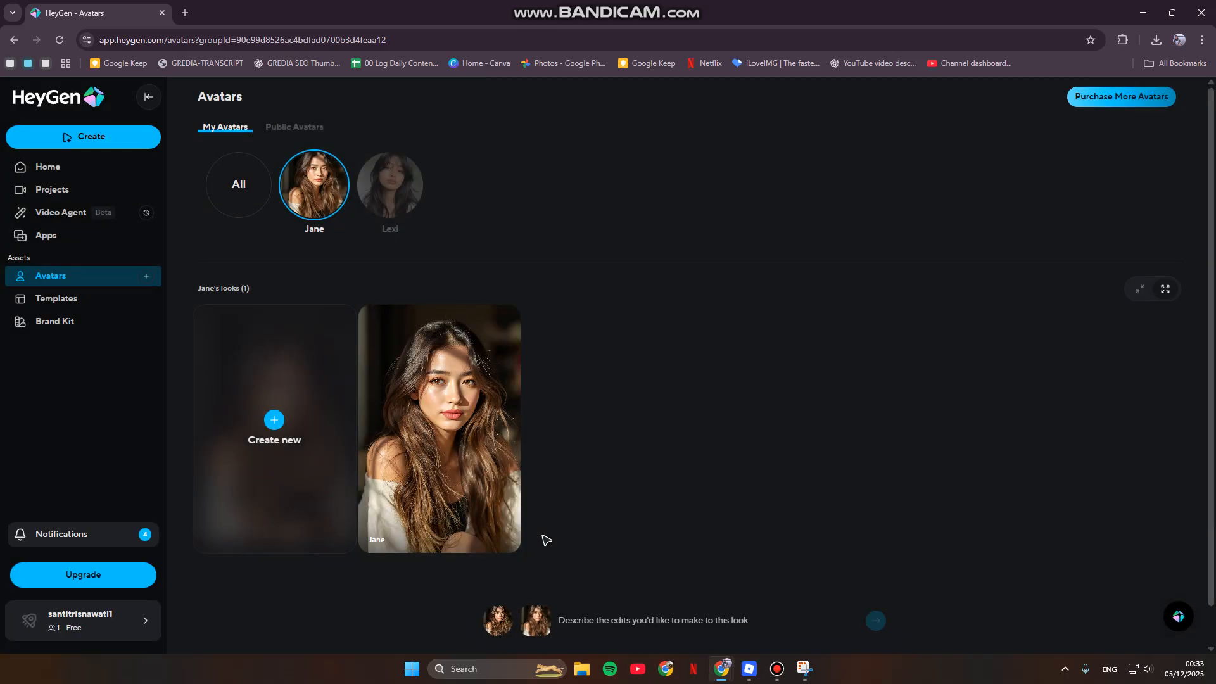
- Open the prompt for describing edits to the new avatar's base look
scroll(545, 543, "down", 1)
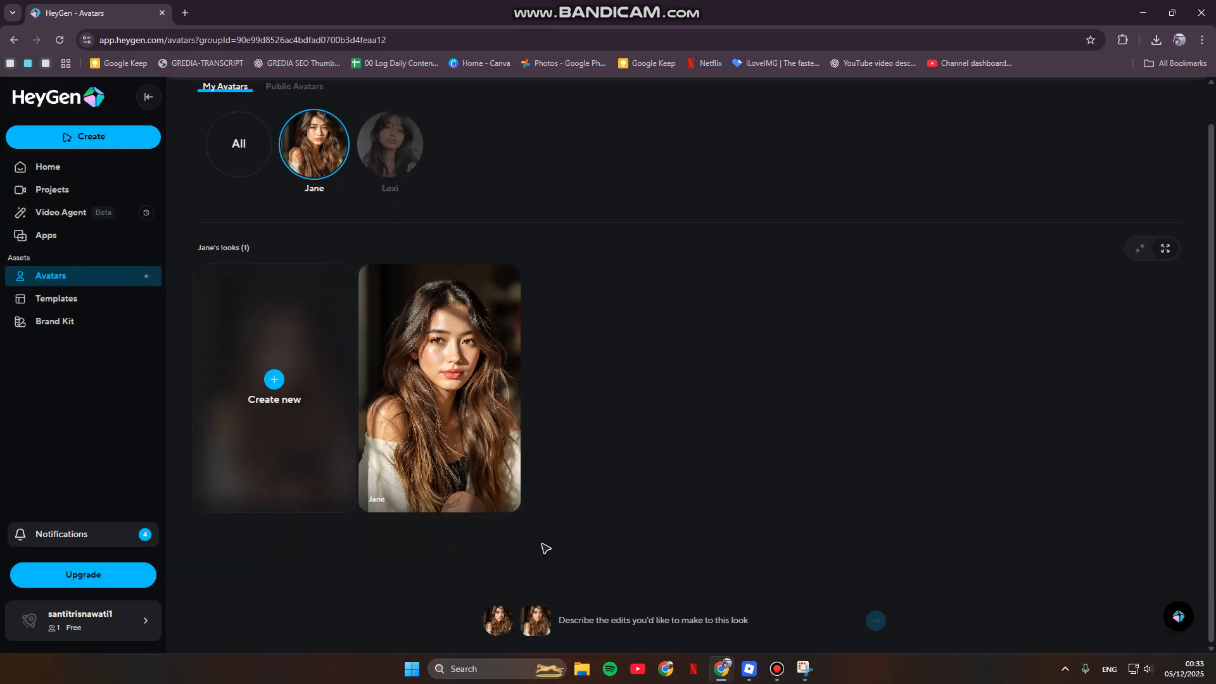
left_click(579, 626)
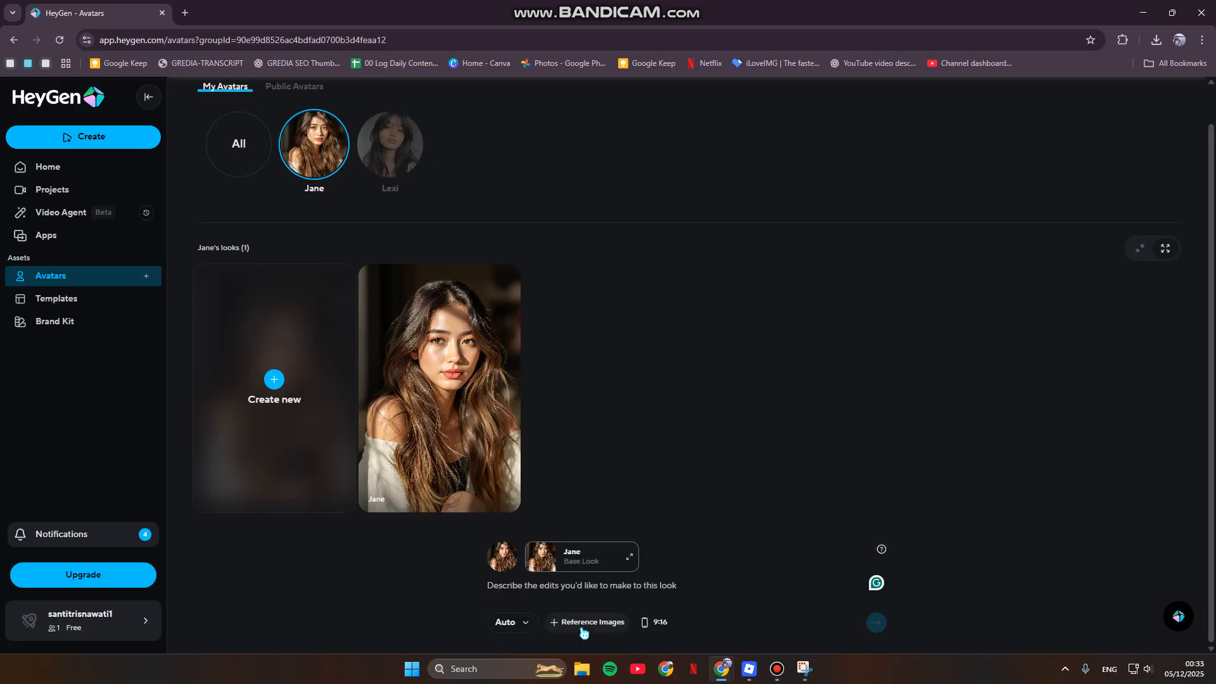